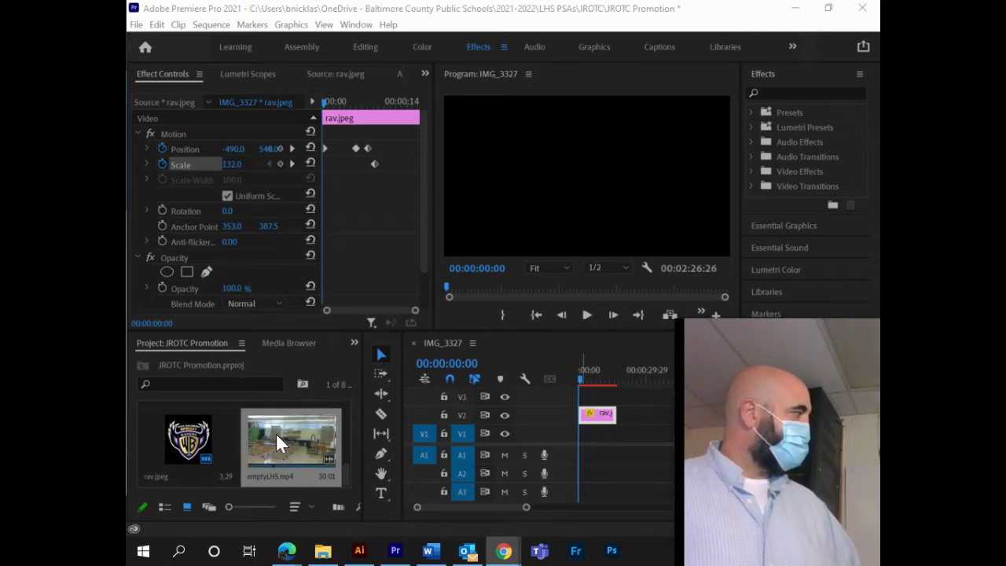
Load rav.jpeg into the source viewer, place the logo on V2, and park the playhead at 00:00:10:13
double_click(188, 436)
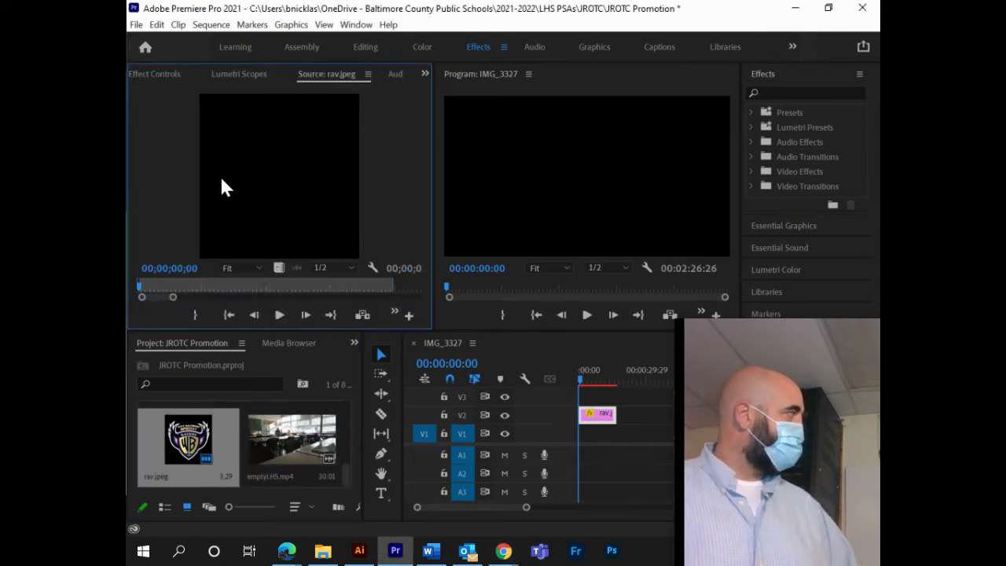
drag(597, 414, 631, 415)
mouse_move(634, 377)
mouse_down()
mouse_move(651, 380)
mouse_move(634, 380)
mouse_up()
click(602, 379)
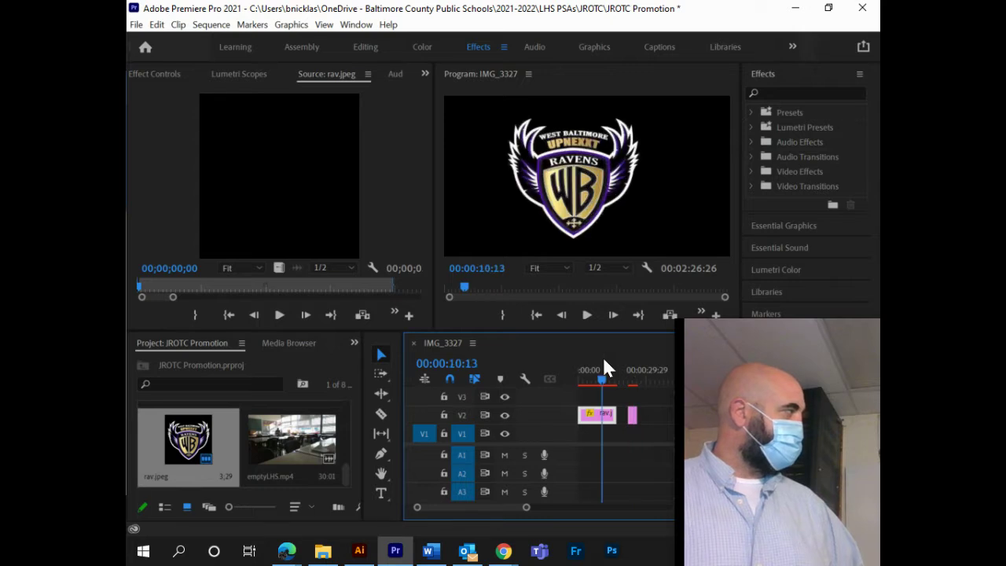
Show the logo's Effect Controls and delete its Position and Scale keyframes, leaving 960, 540 at 100%
double_click(605, 416)
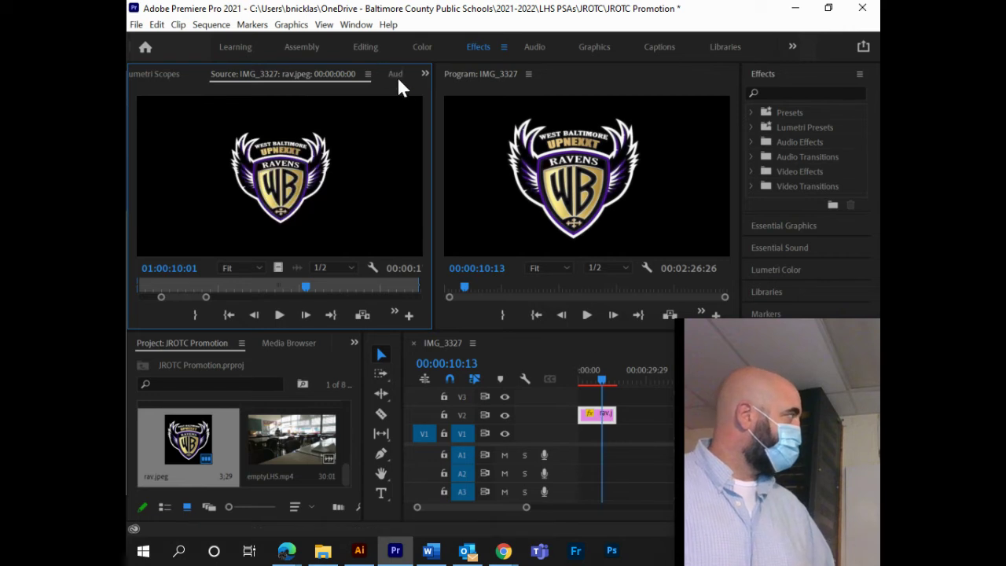
click(424, 73)
click(462, 91)
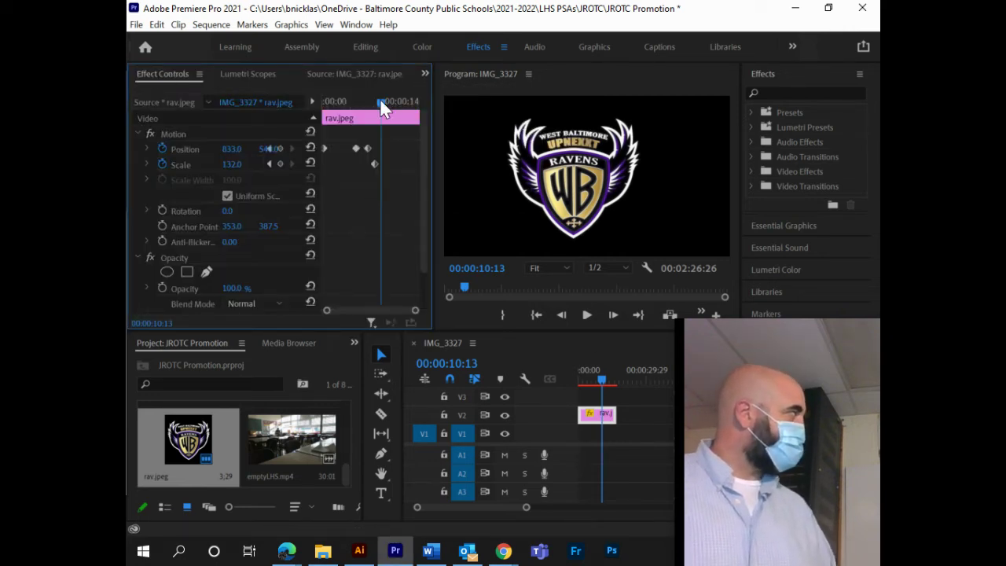
drag(381, 102, 373, 124)
drag(383, 166, 324, 134)
key(Delete)
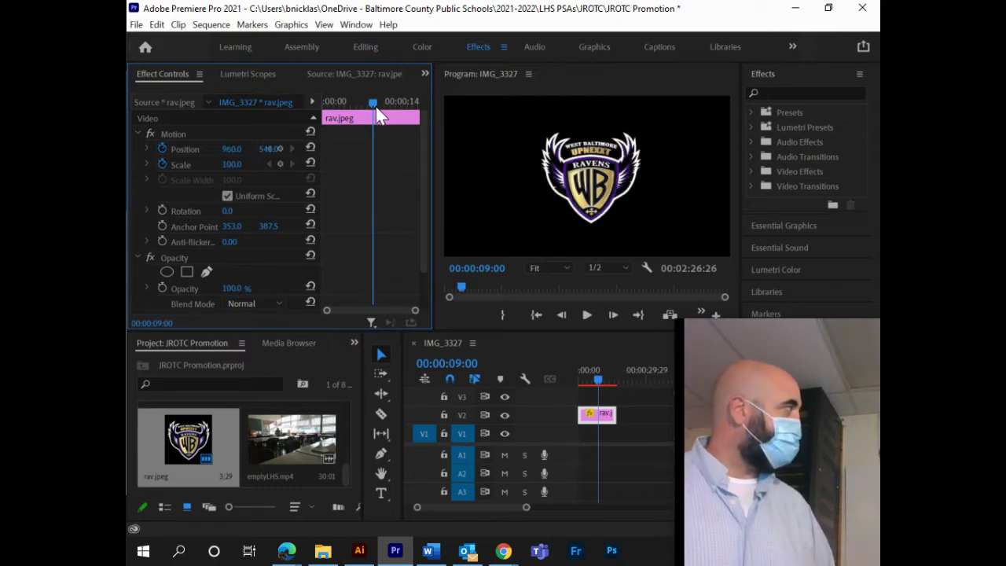
drag(376, 106, 288, 101)
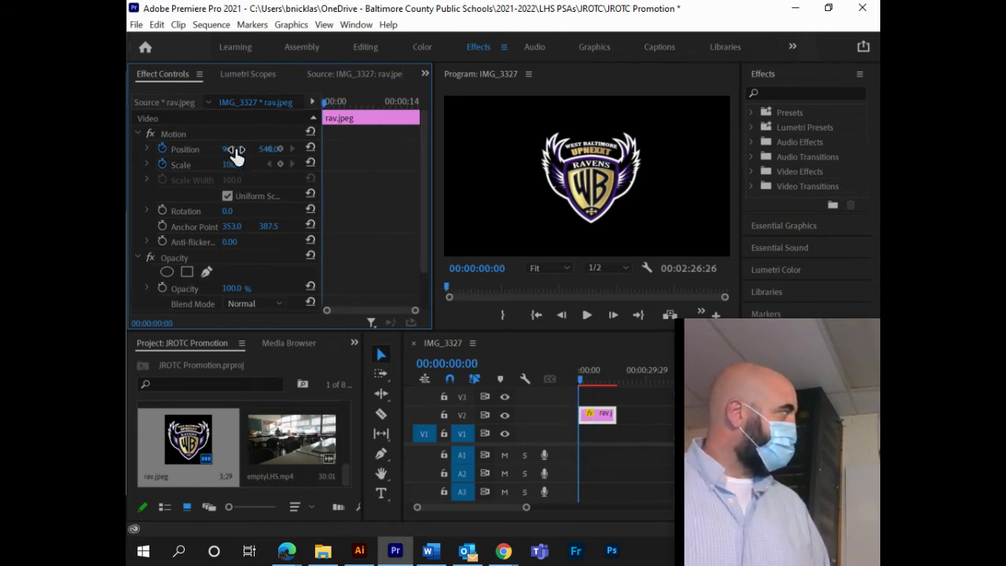
Keyframe the logo's Position X from -374 at 00:00 to 902 at 00:00:07:09
click(137, 132)
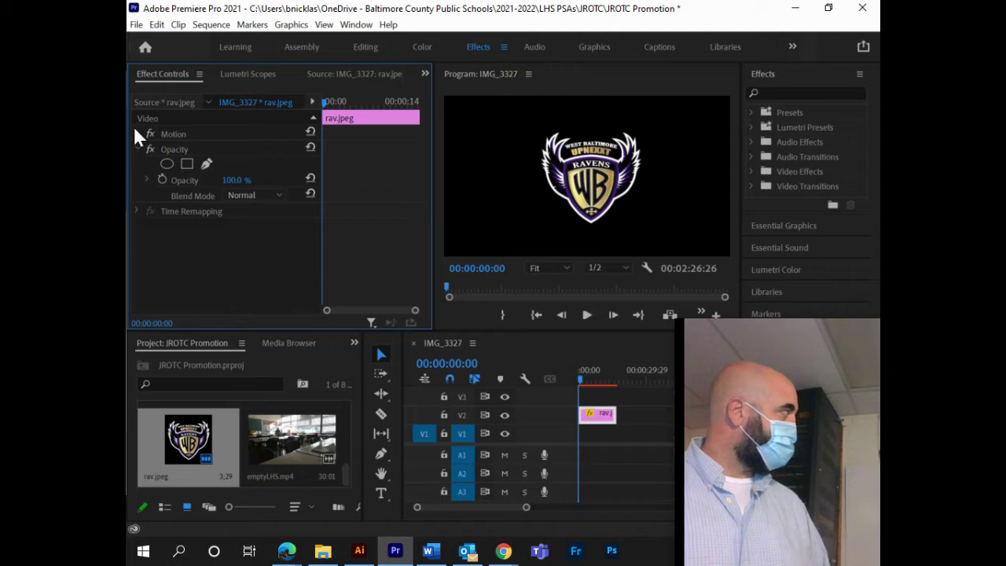
click(138, 132)
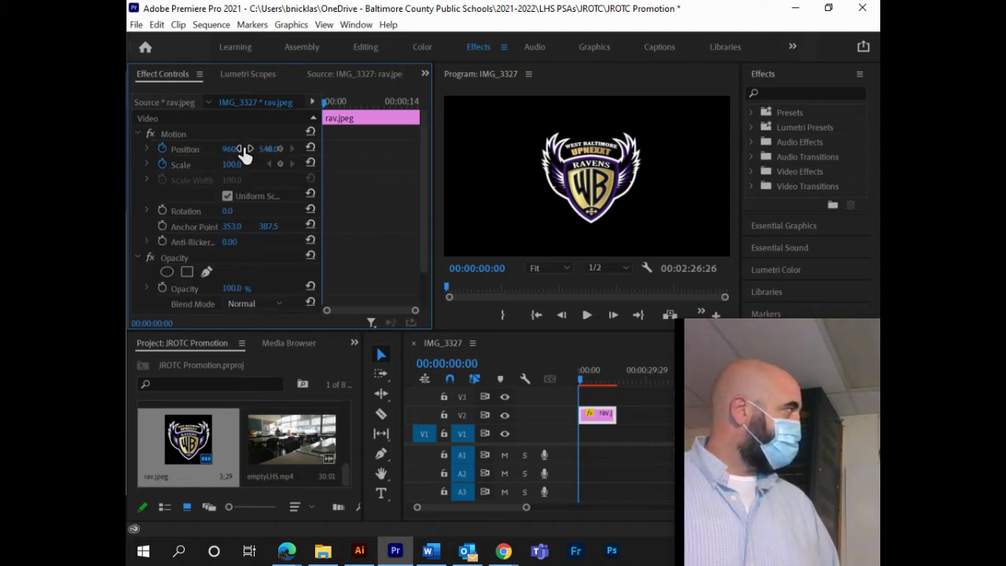
drag(242, 149, 118, 147)
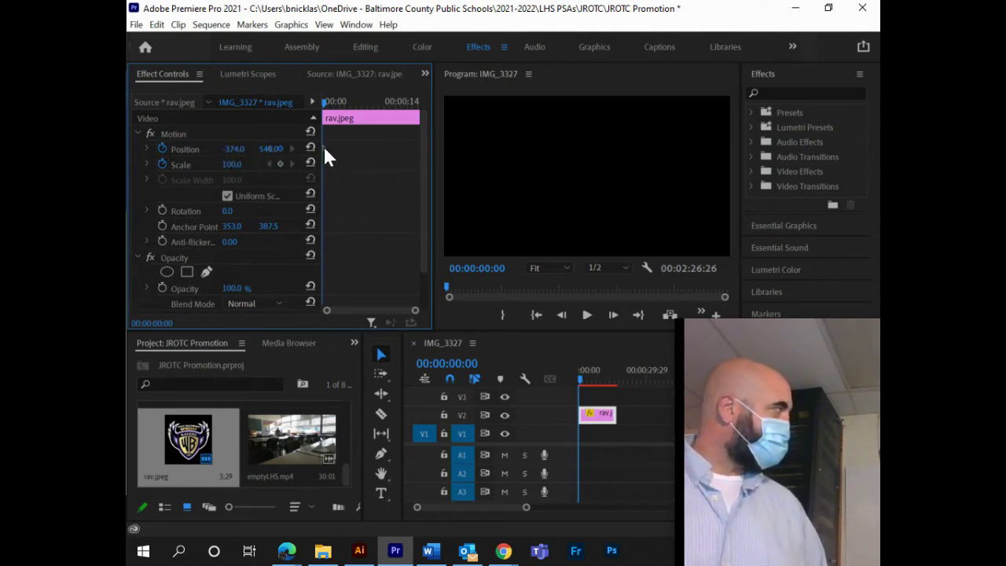
drag(322, 101, 364, 100)
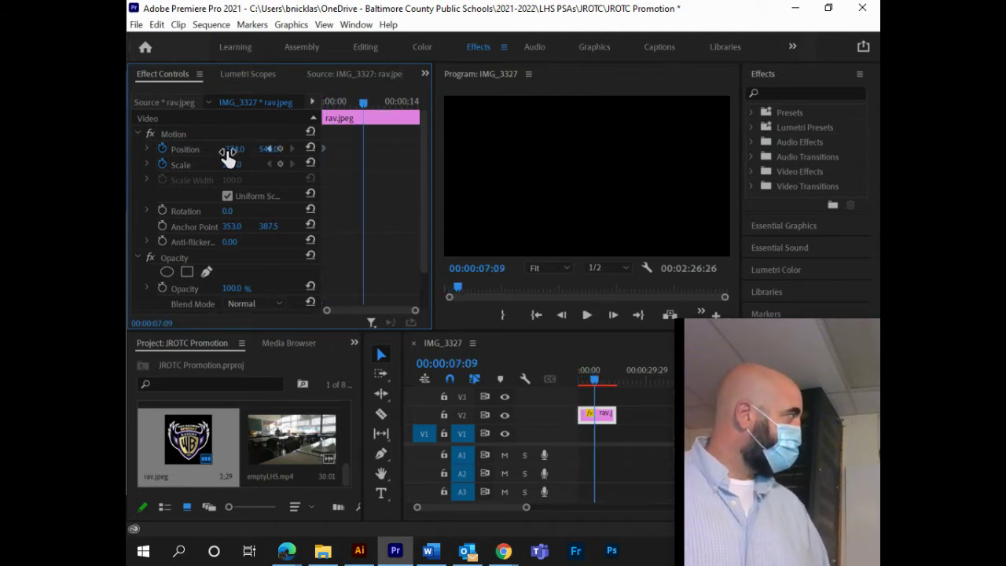
drag(229, 149, 520, 200)
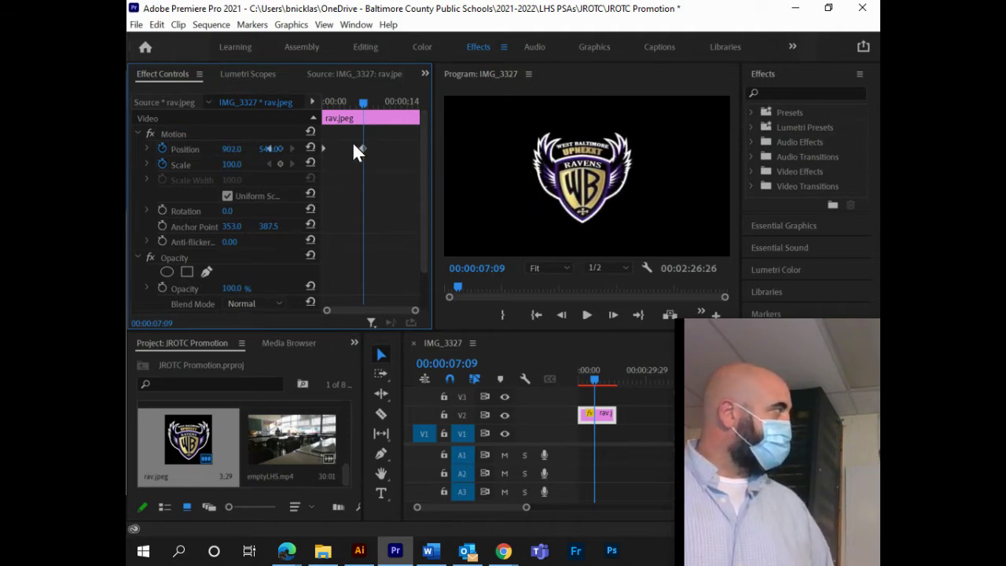
drag(364, 101, 347, 115)
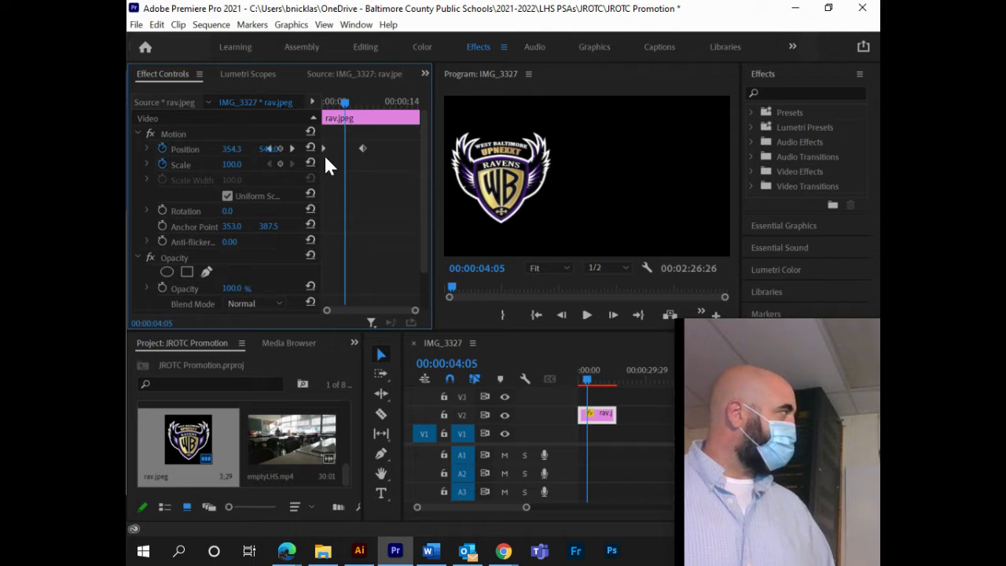
Keyframe the logo's Scale from 100% at 04:05 to 155% at 07:13, then retime the end keyframes
click(280, 163)
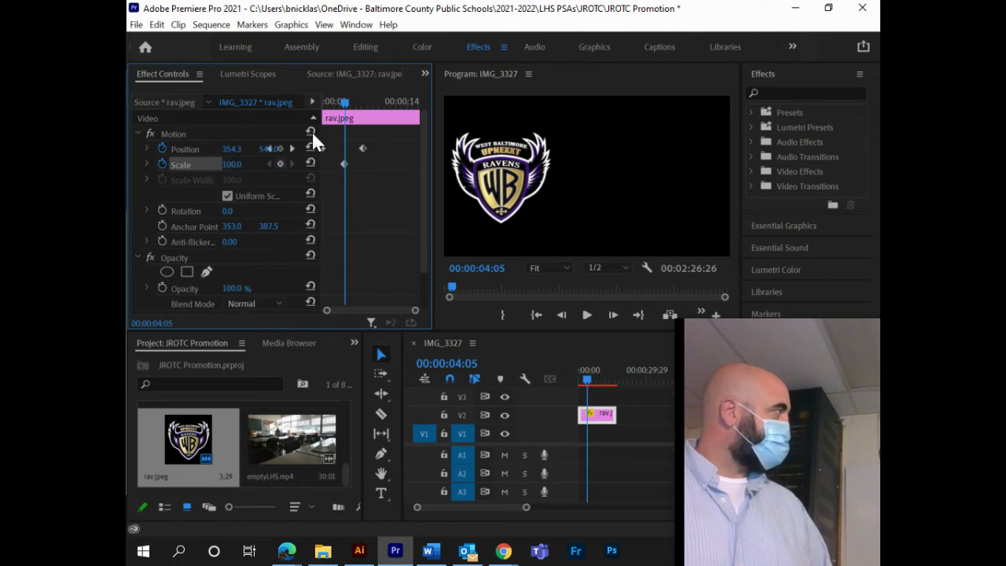
drag(345, 105, 364, 106)
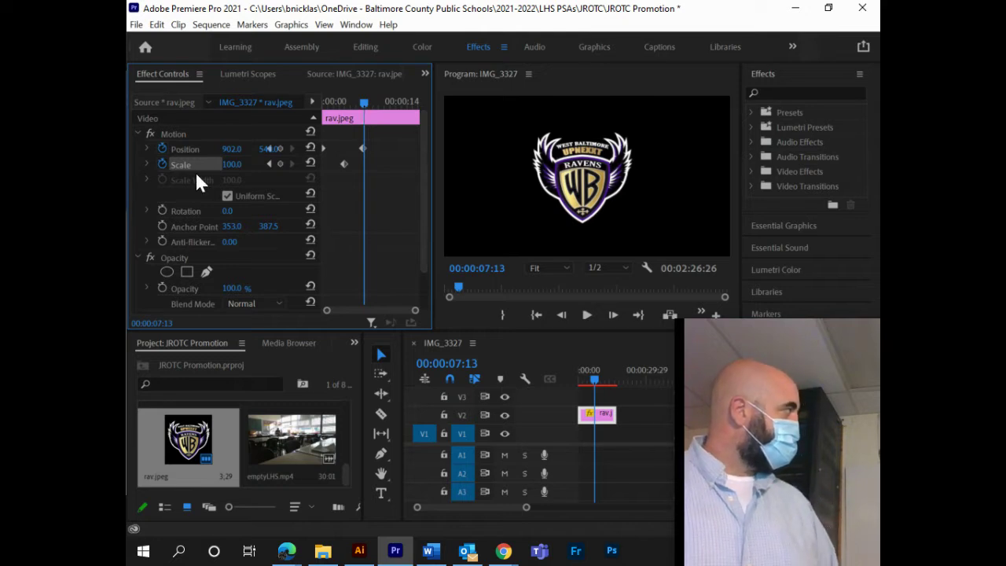
mouse_move(232, 162)
mouse_down()
mouse_move(279, 164)
mouse_move(245, 164)
mouse_up()
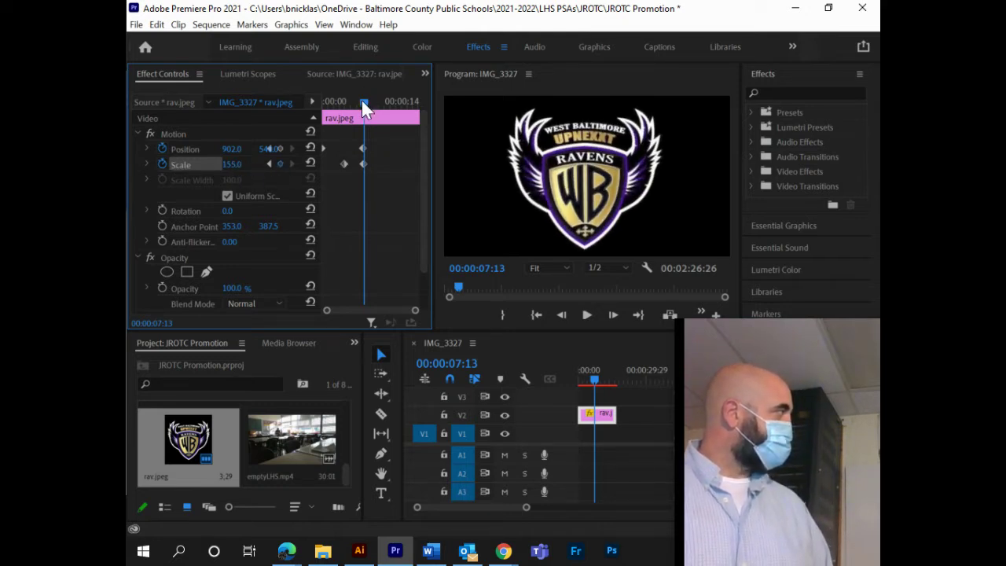
mouse_move(362, 102)
mouse_down()
mouse_move(325, 101)
mouse_move(372, 110)
mouse_move(337, 108)
mouse_move(361, 112)
mouse_up()
drag(344, 164, 309, 165)
drag(363, 101, 370, 122)
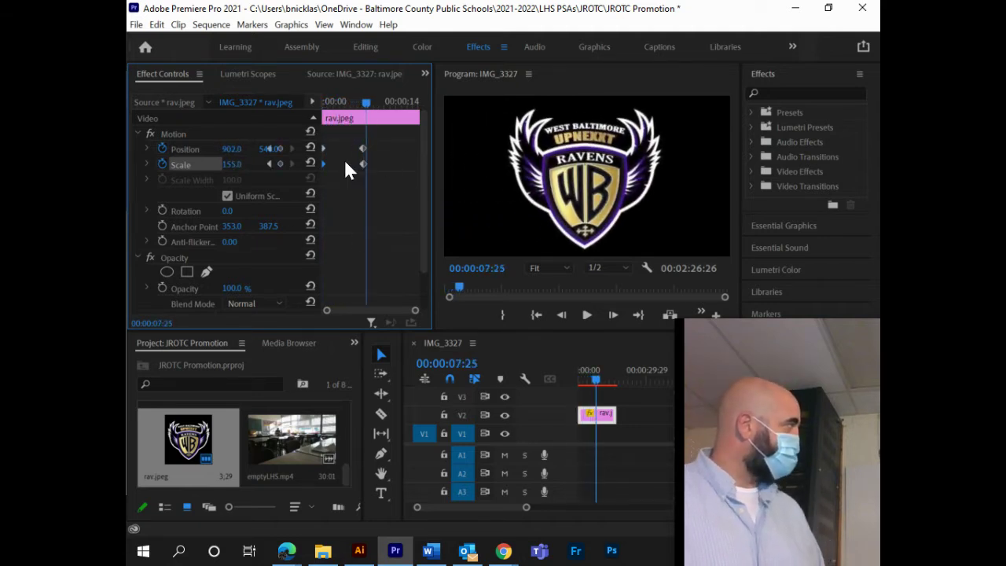
drag(349, 181, 380, 145)
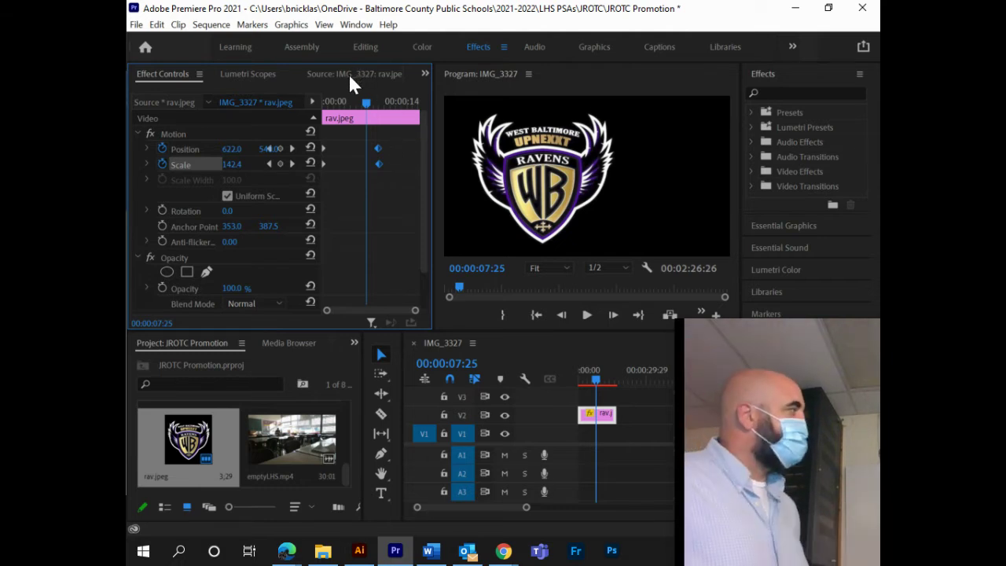
Load emptyLHS.mp4 into the source viewer and preview the hallway footage around 12 seconds
double_click(282, 439)
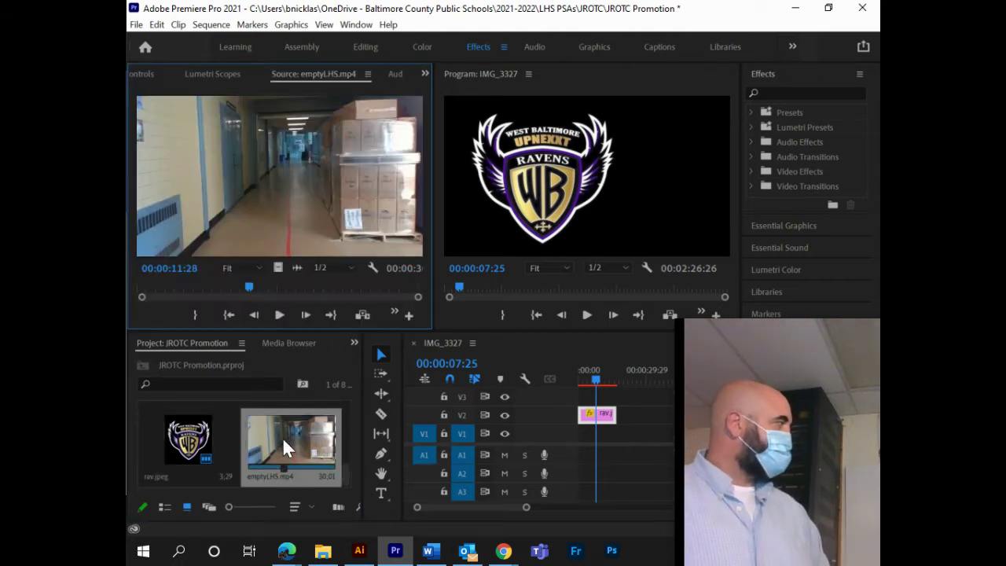
click(254, 287)
mouse_move(254, 286)
mouse_down()
mouse_move(220, 286)
mouse_move(330, 281)
mouse_move(202, 281)
mouse_move(253, 278)
mouse_move(239, 282)
mouse_up()
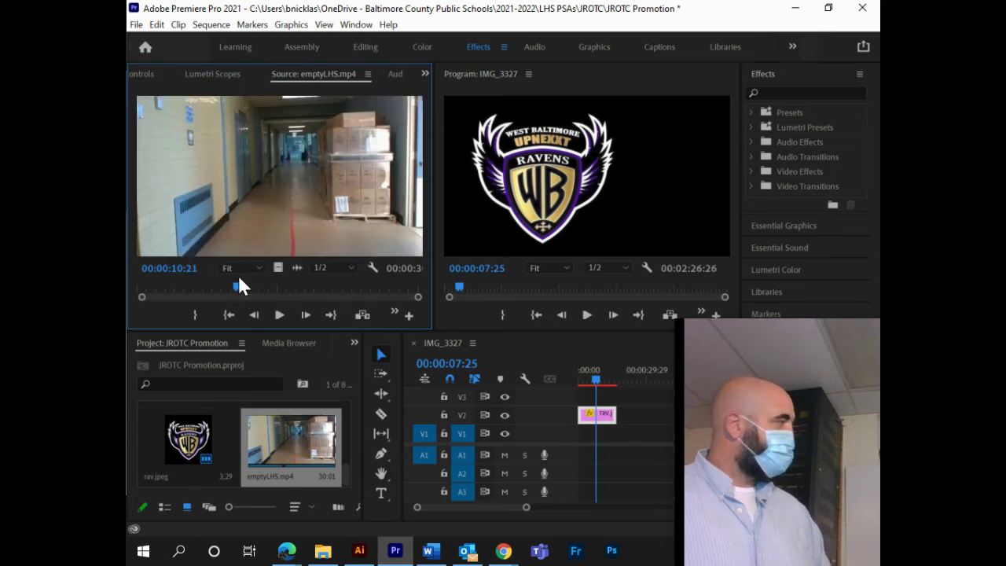
key(space)
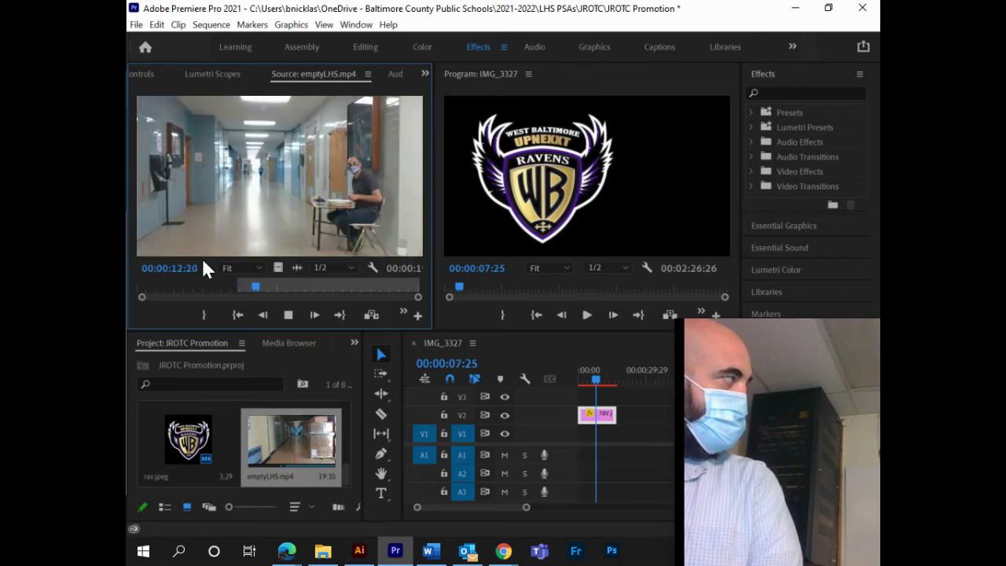
key(space)
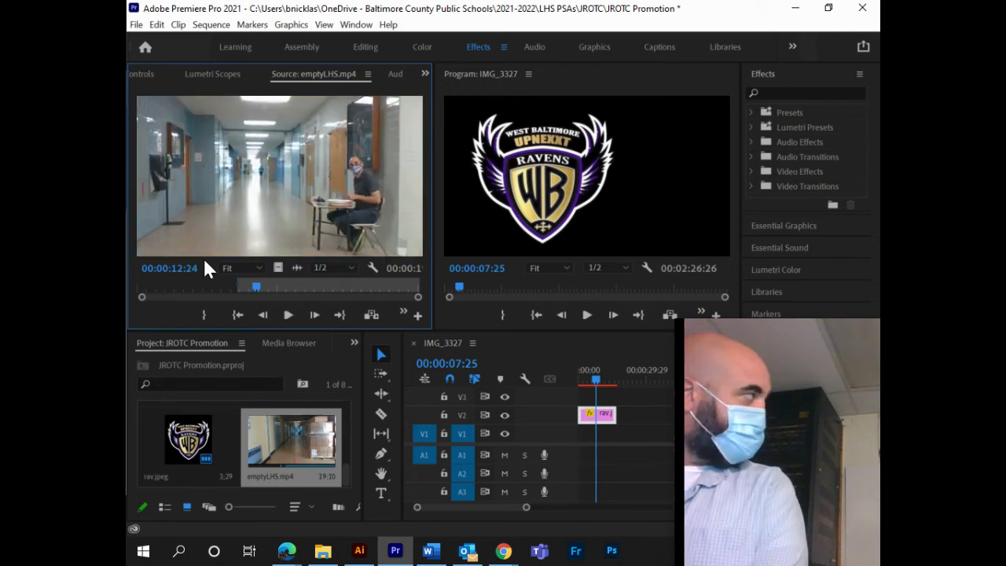
key(Left)
key(Left)
key(Left)
key(Left)
key(Left)
key(Left)
key(Left)
key(Left)
key(Left)
key(Left)
key(Left)
key(Left)
key(Left)
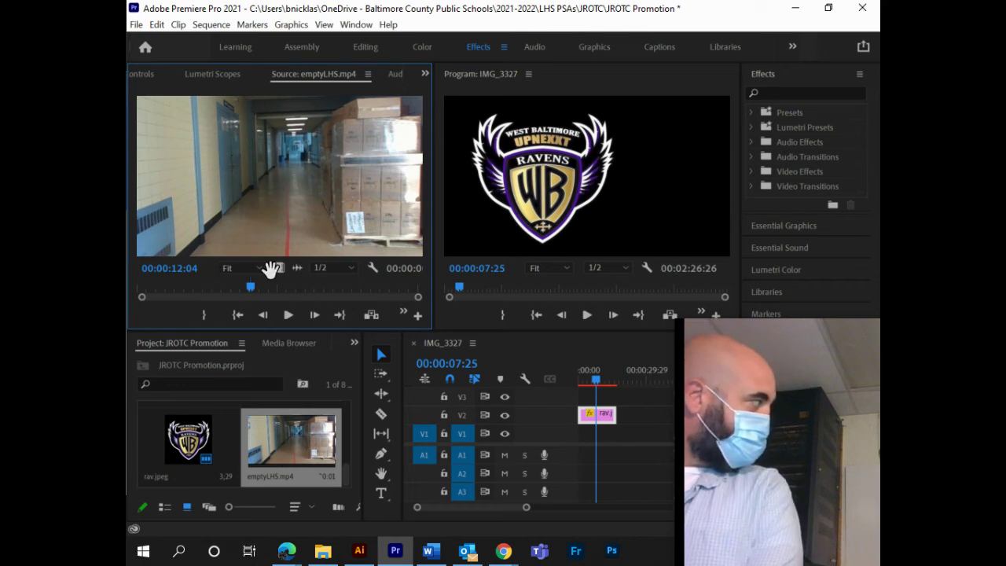
drag(247, 217, 635, 437)
Park the sequence playhead at 00:00:24:03 past the logo clip and zoom the timeline around it
mouse_move(626, 373)
mouse_down()
mouse_move(651, 374)
mouse_move(627, 373)
mouse_up()
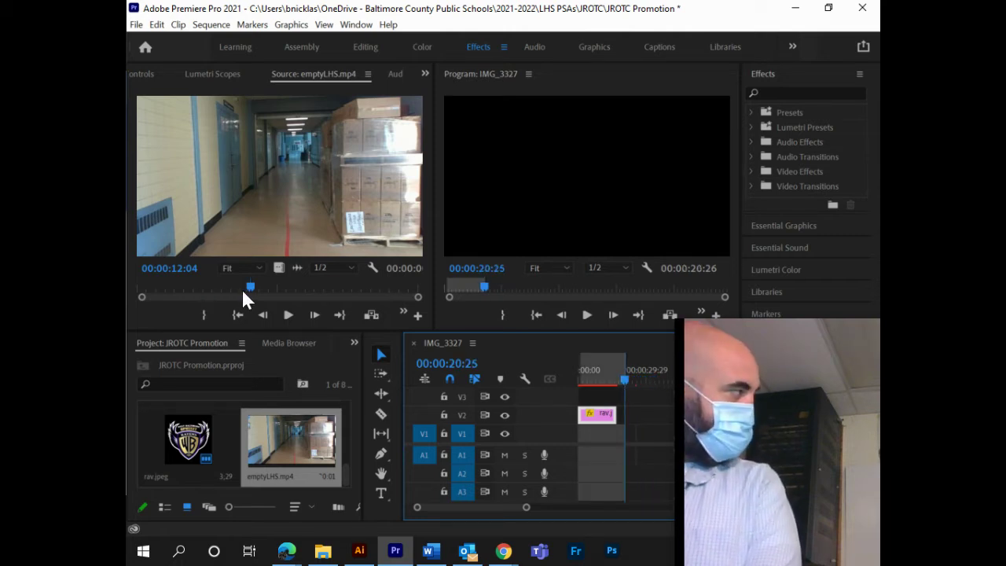
drag(251, 285, 237, 288)
key(u)
click(649, 438)
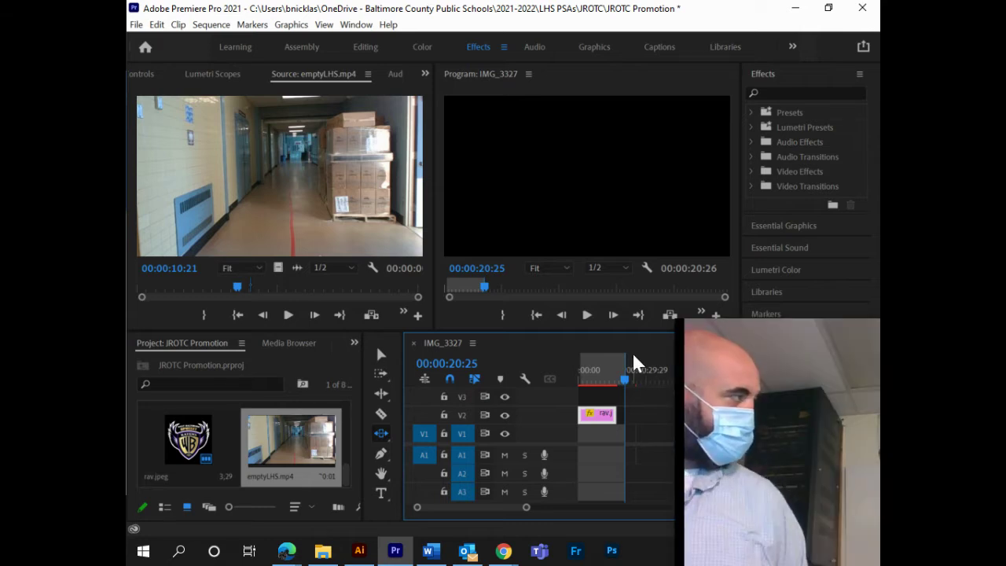
click(632, 367)
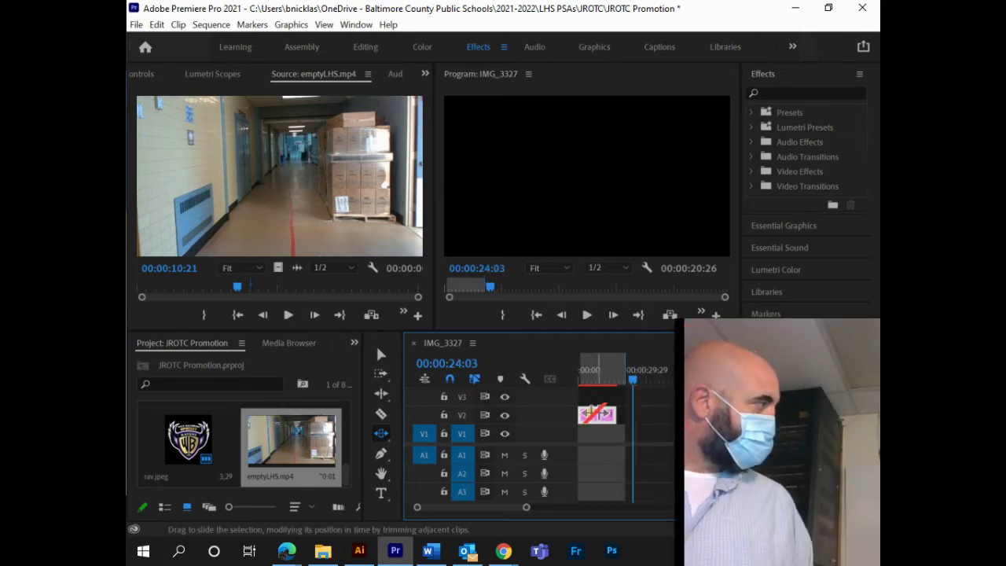
key(ctrl+z)
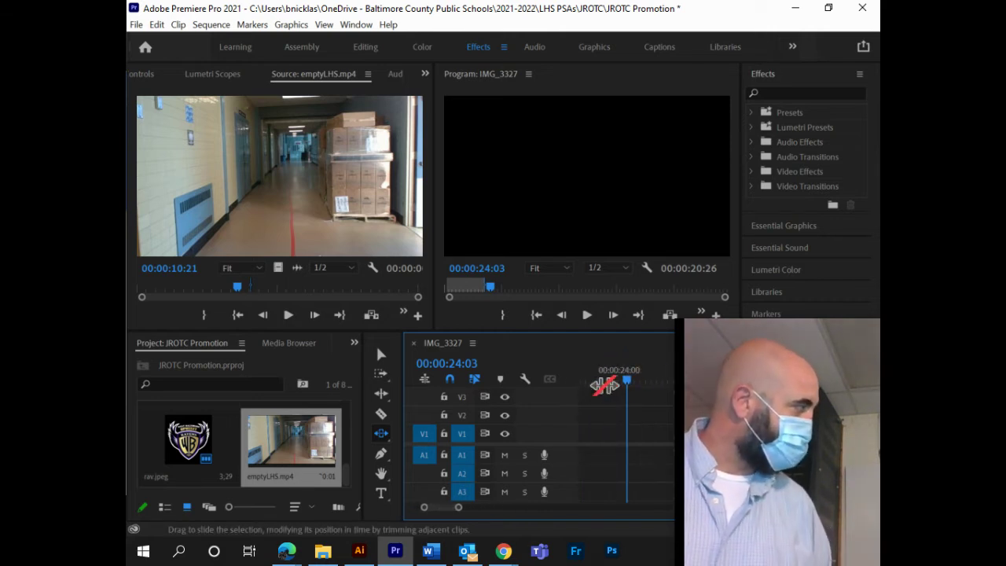
key(ctrl+shift+z)
key(ctrl+z)
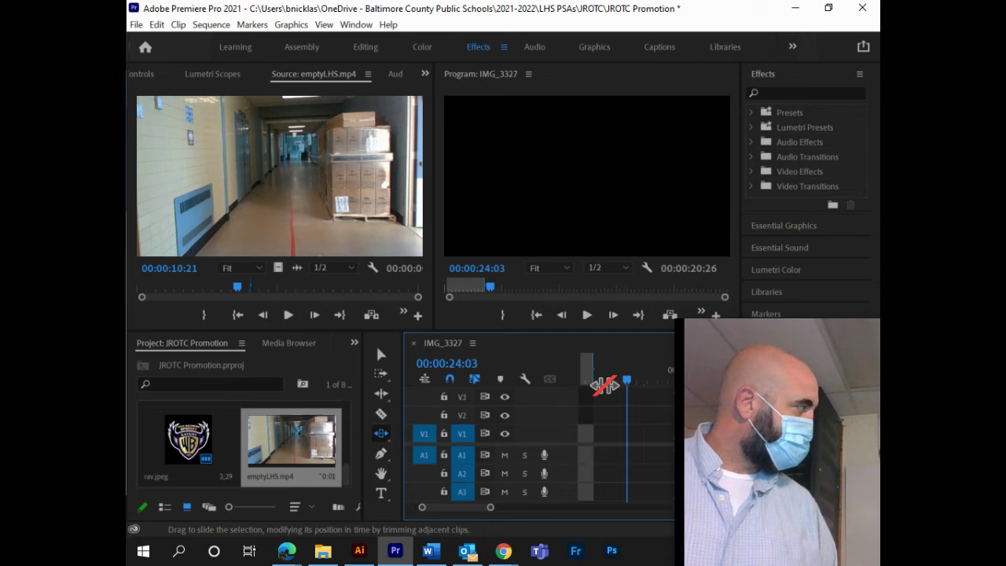
Clear the sequence's in and out points and zoom the timeline out to show the logo
right_click(609, 369)
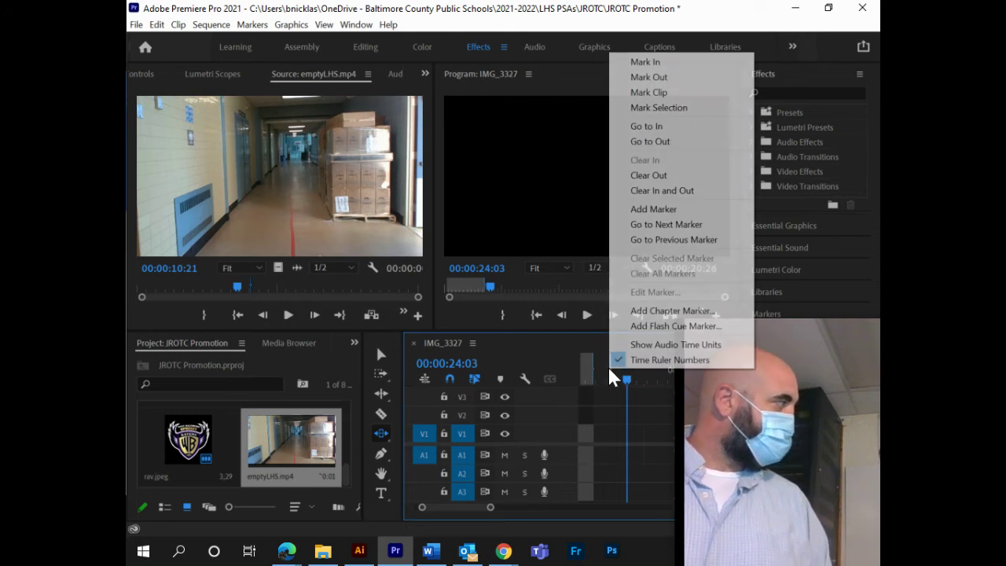
click(662, 190)
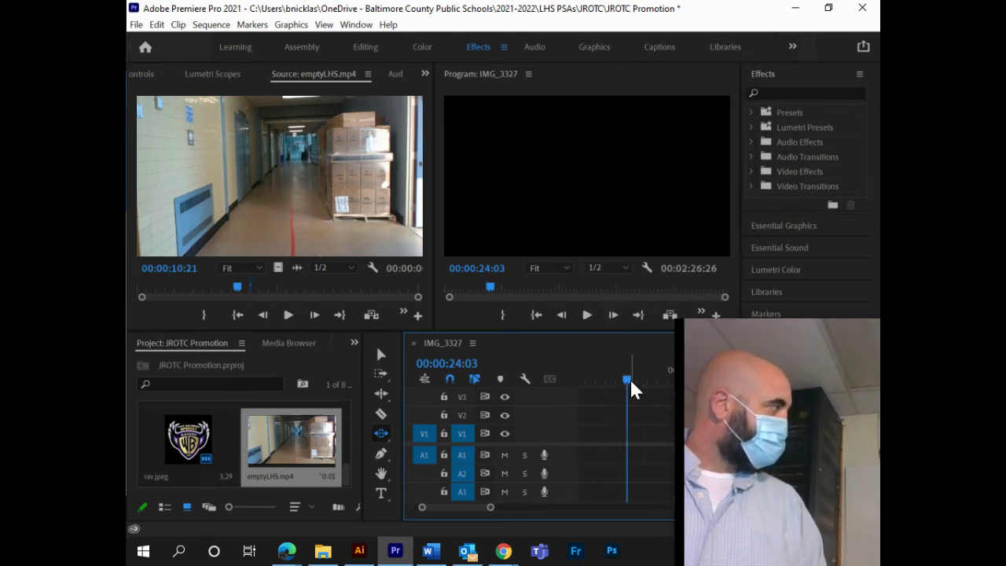
mouse_move(626, 386)
mouse_down()
mouse_move(577, 386)
mouse_move(612, 383)
mouse_up()
key(ctrl+shift+z)
Mark a hallway excerpt ending at 00:00:24:01 and drop it on V1 and A1 after the logo
drag(291, 289, 334, 286)
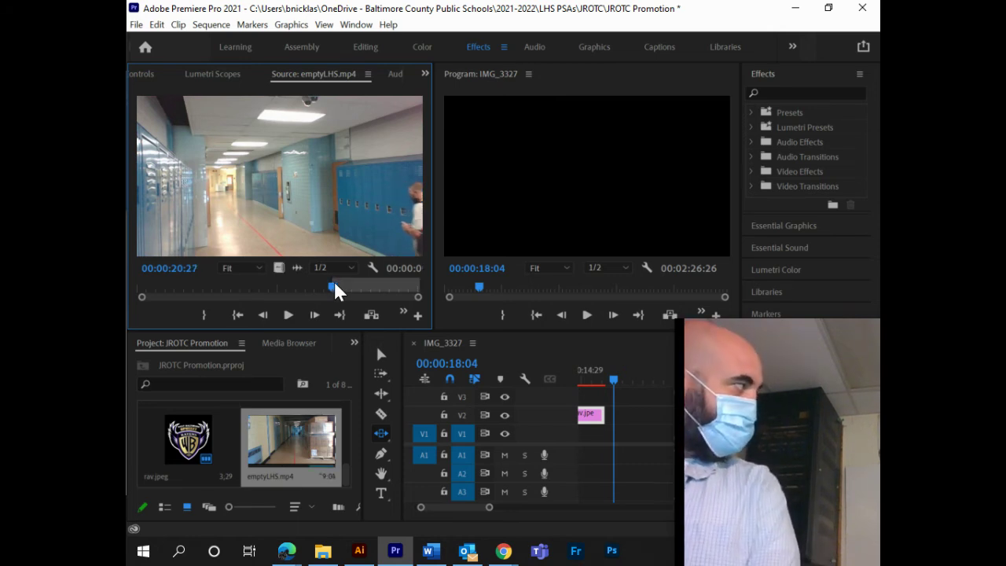
key(space)
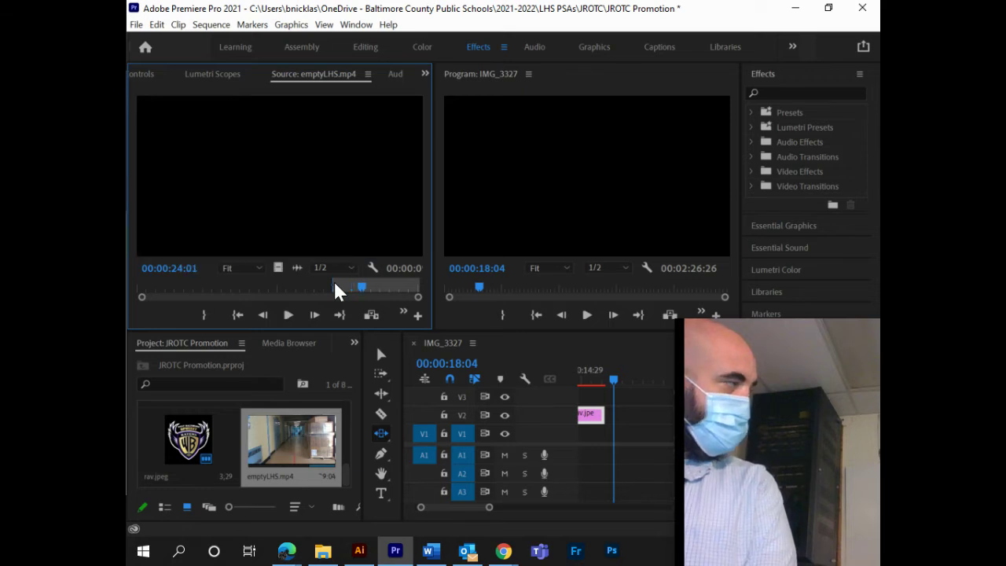
key(o)
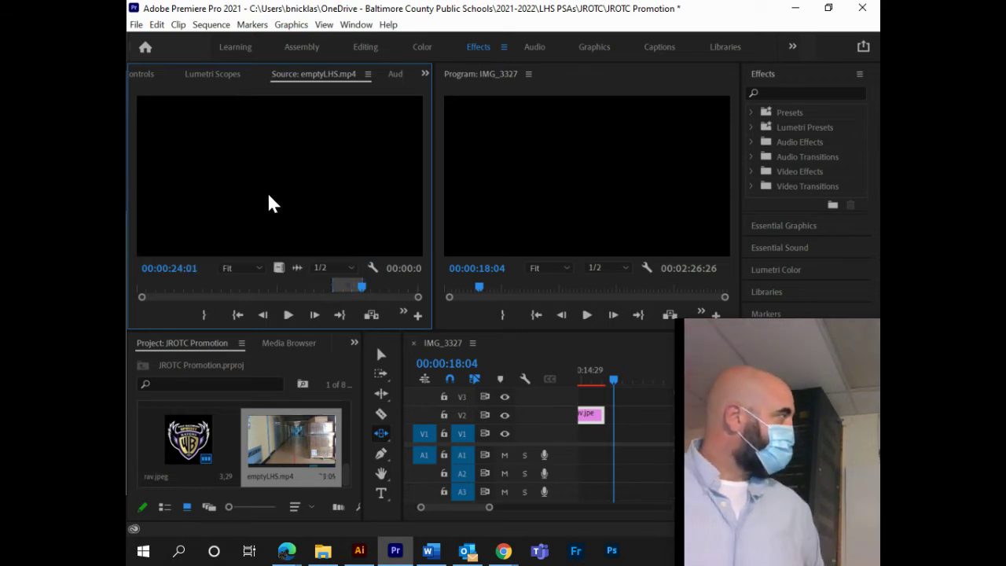
drag(269, 203, 632, 390)
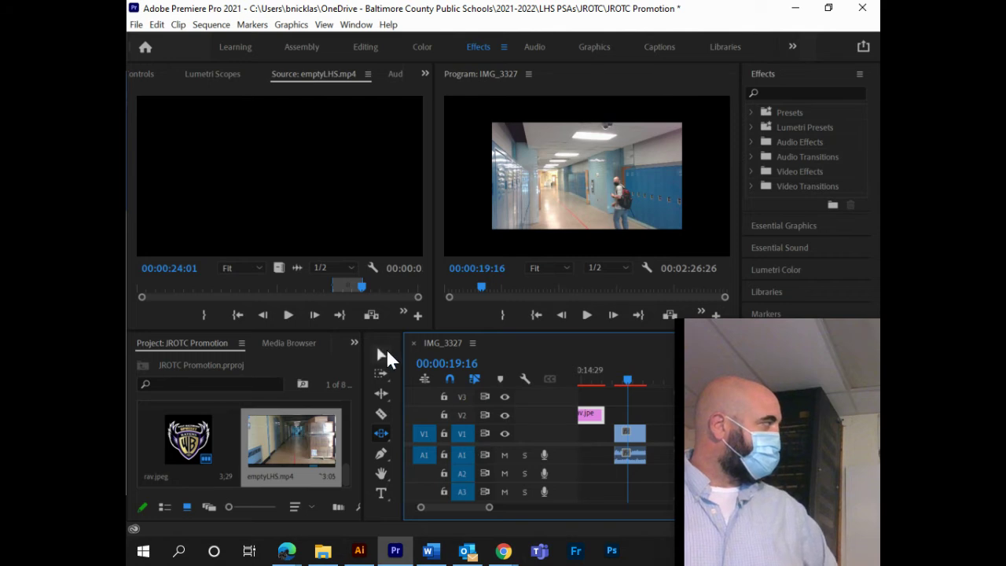
Razor-cut the hallway clip at the playhead, 00:00:19:16
click(381, 354)
click(473, 379)
click(636, 431)
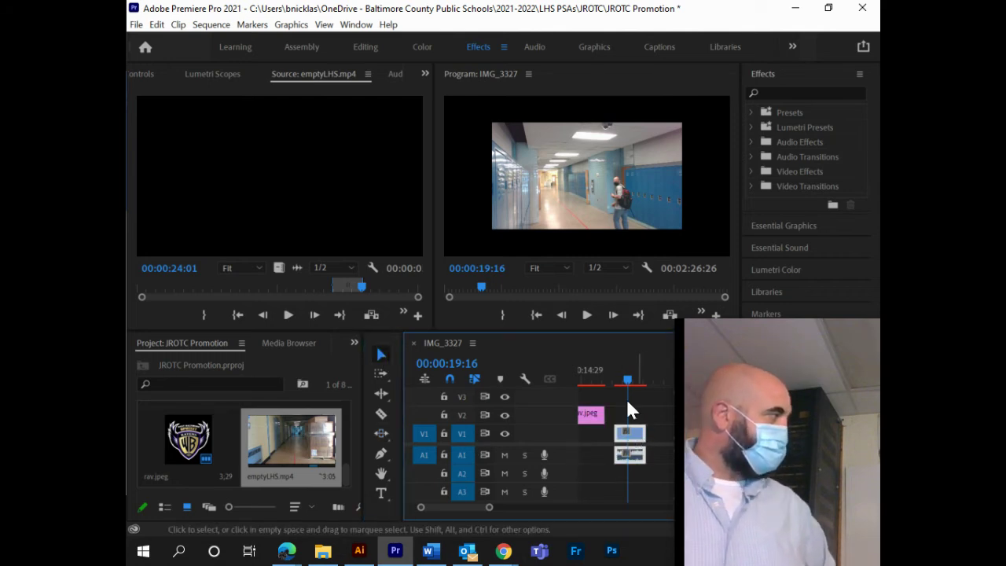
key(shift+F10)
click(381, 413)
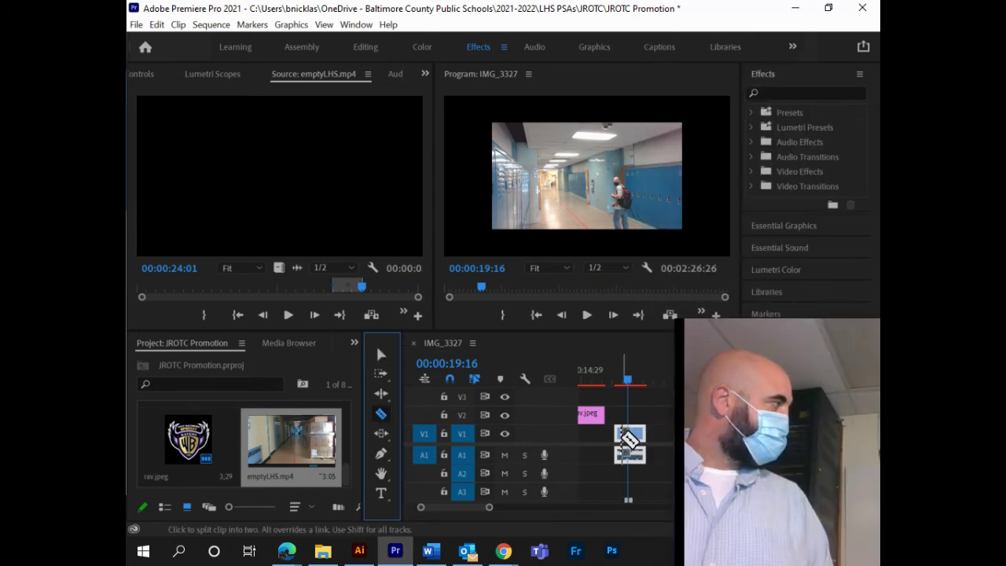
click(633, 434)
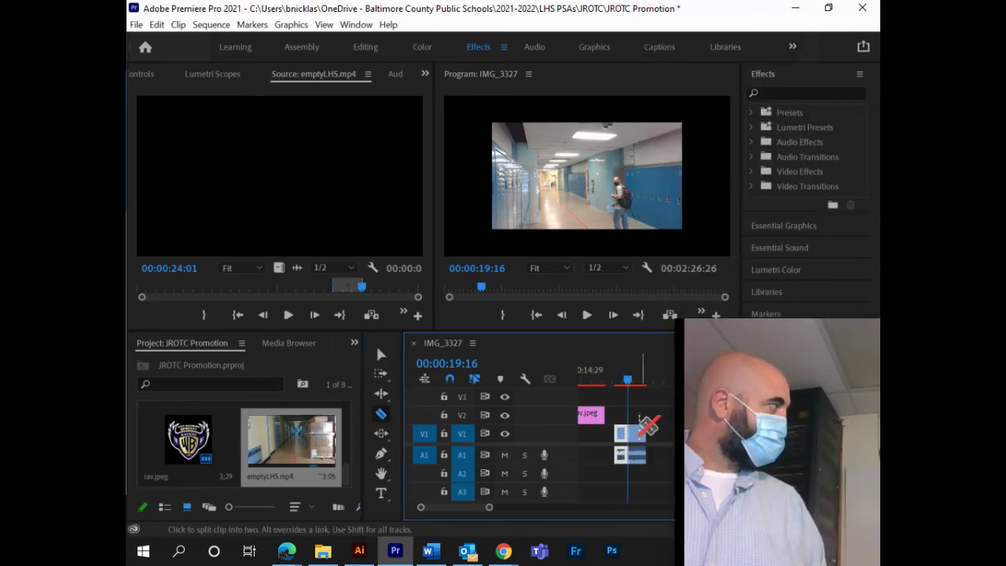
Scale up the section after the cut to fill the frame, centred on the walking student
click(381, 357)
click(622, 435)
right_click(621, 432)
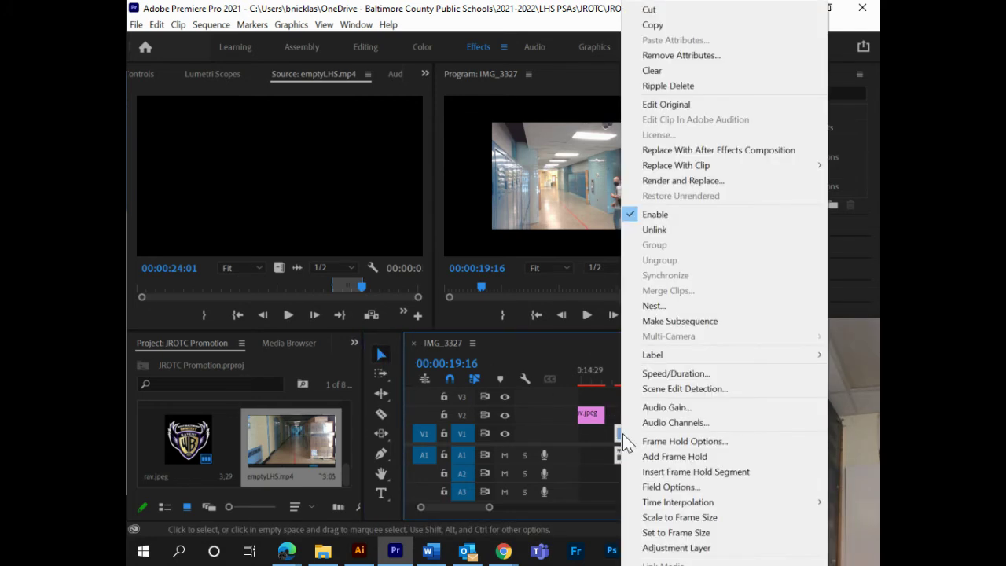
click(677, 517)
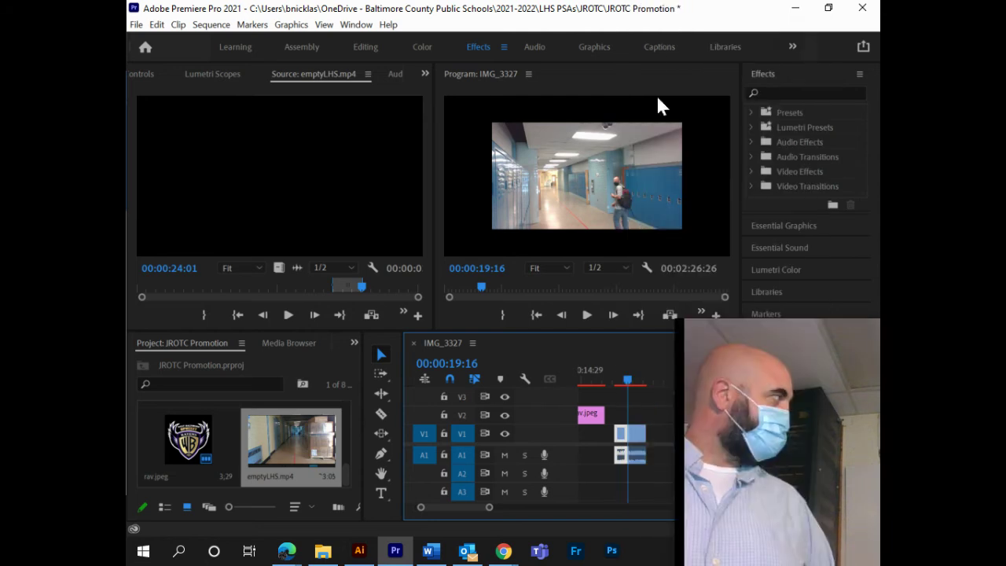
click(620, 375)
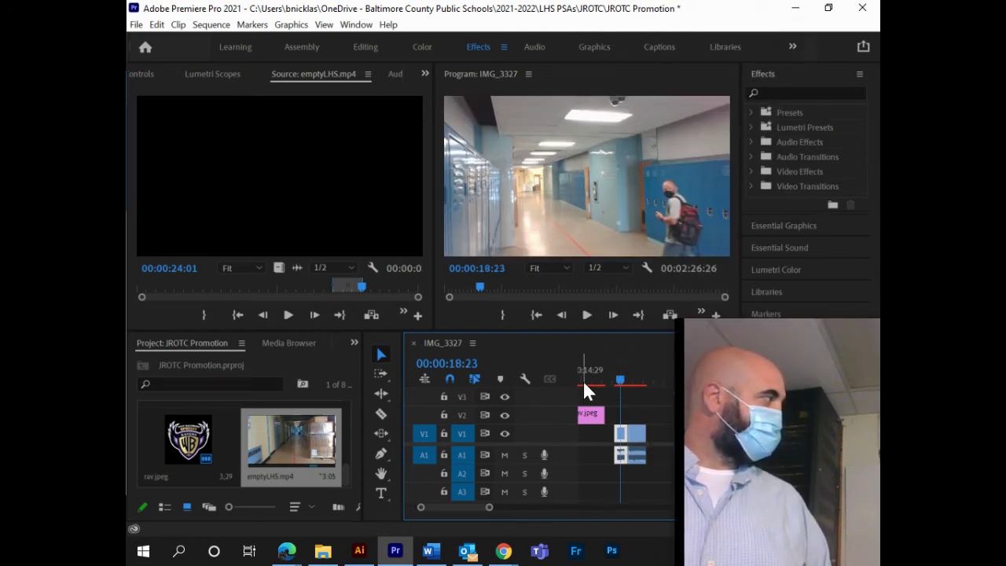
click(625, 378)
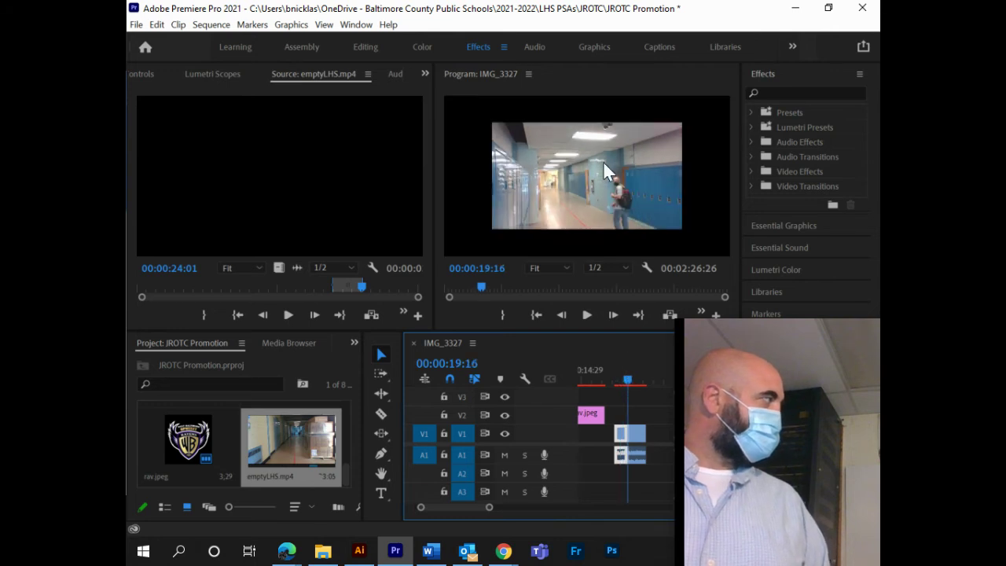
click(605, 221)
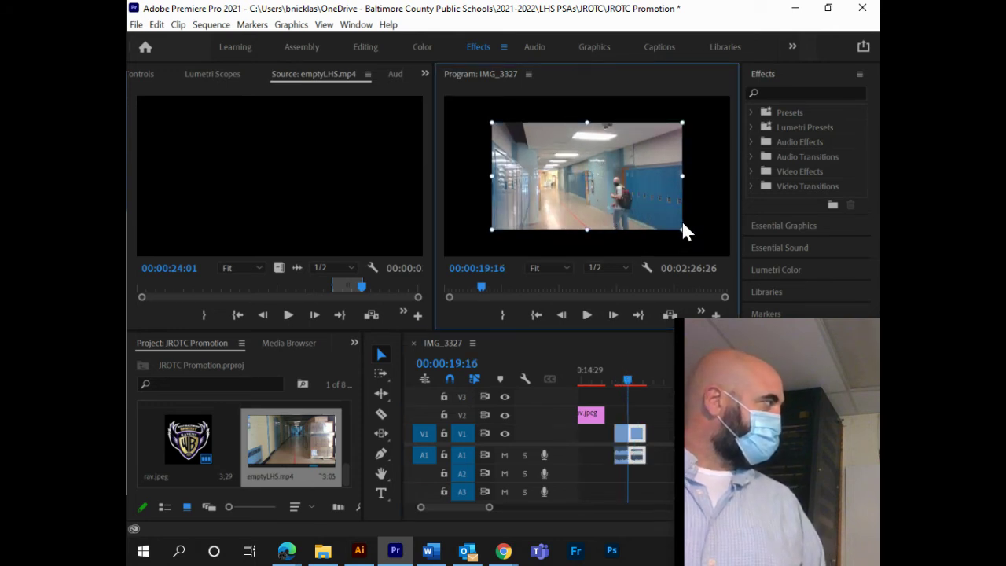
drag(681, 228, 853, 332)
drag(676, 209, 618, 176)
drag(624, 378, 634, 380)
Razor-cut the hallway clip again at 00:00:20:06
key(c)
click(633, 452)
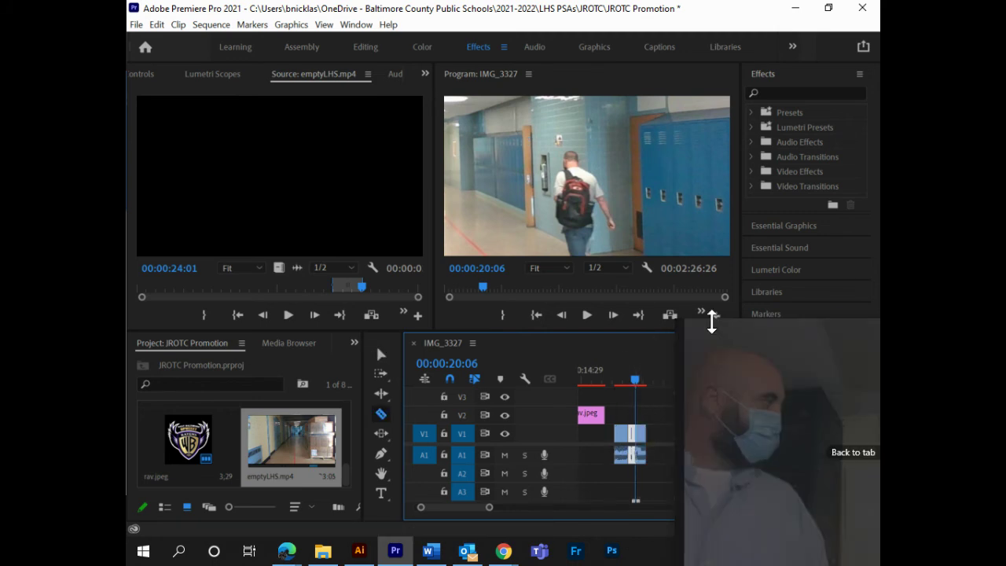
drag(635, 382, 639, 384)
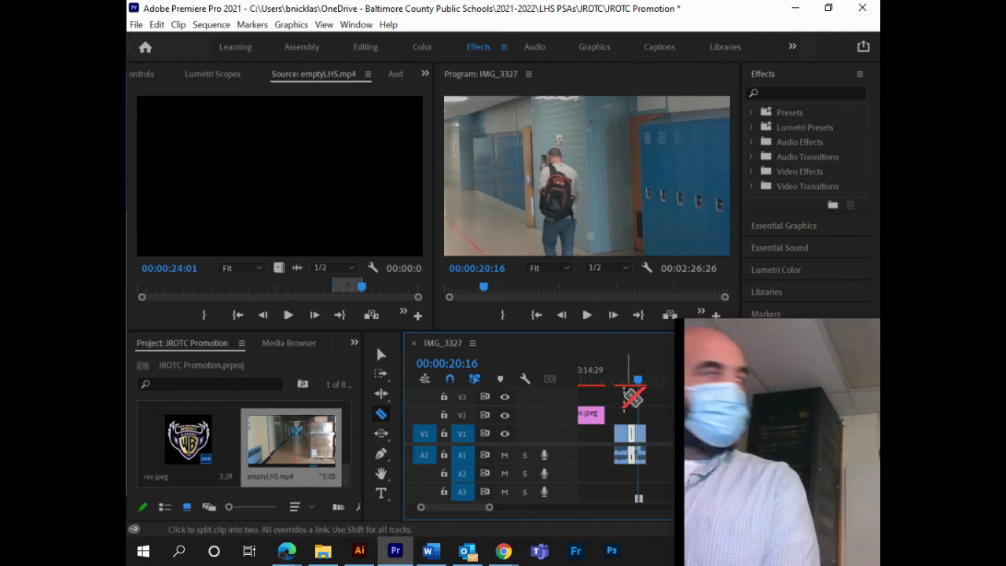
Set the section after the new cut to Frame Size and play back the jump cuts
key(v)
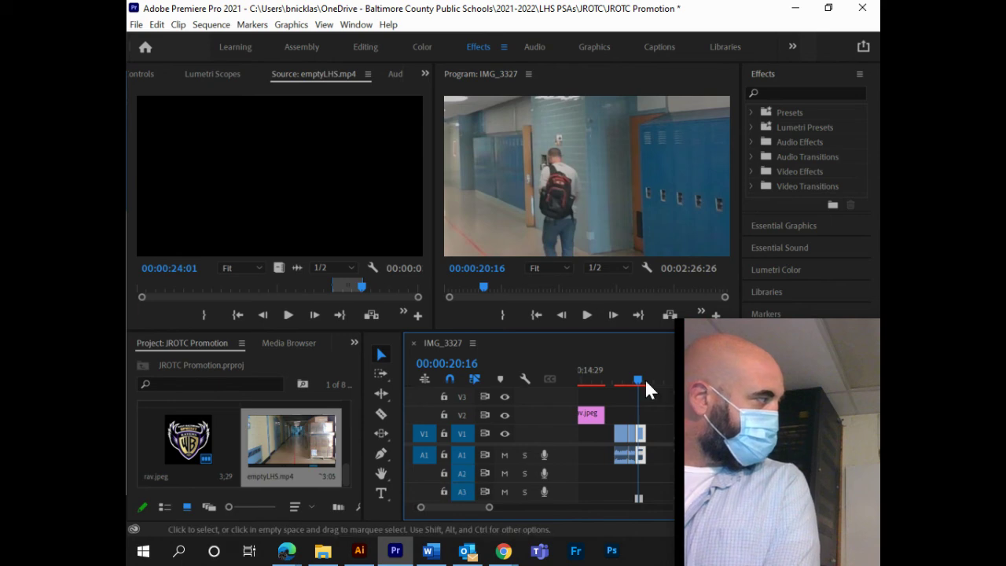
click(640, 450)
right_click(641, 446)
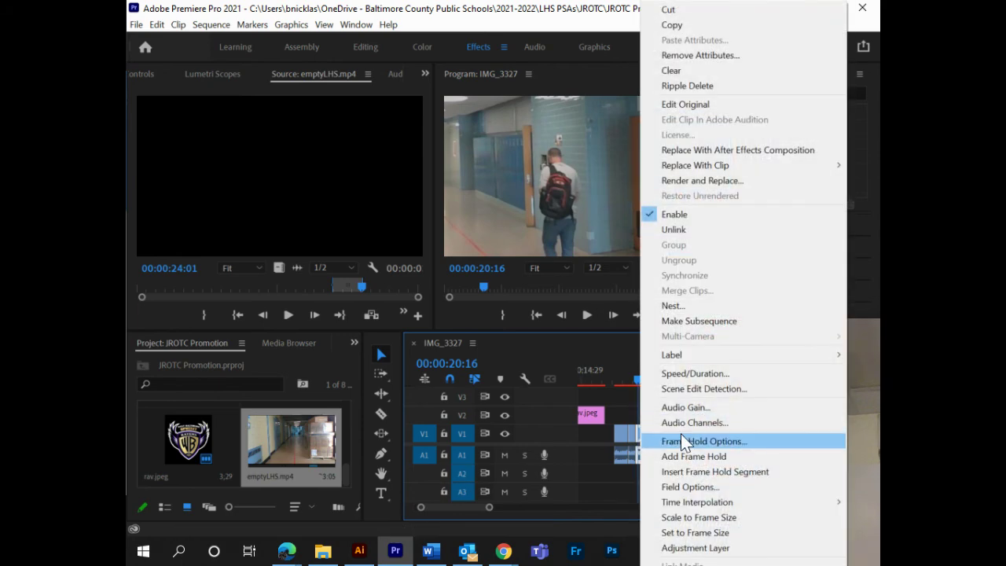
click(677, 533)
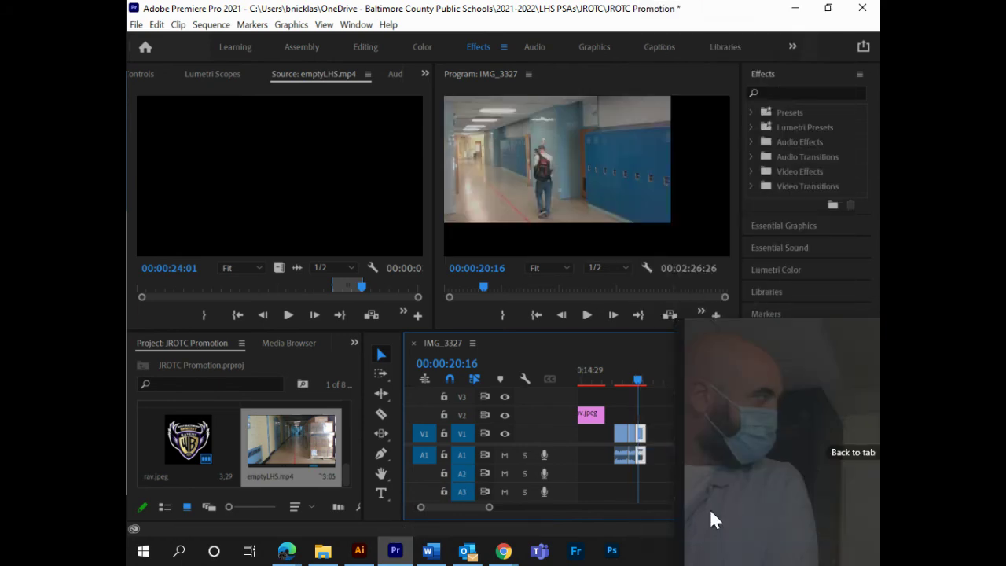
click(623, 382)
key(space)
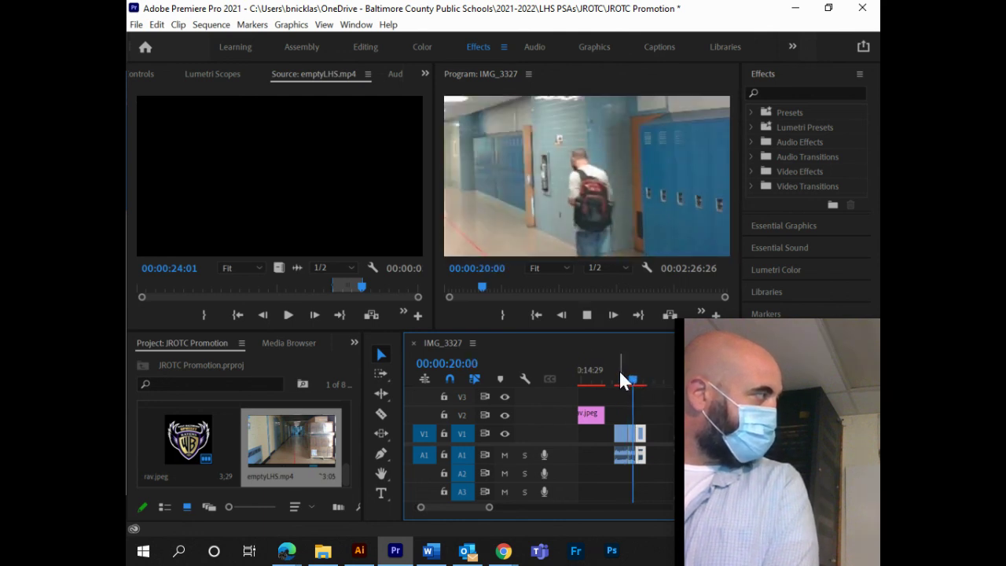